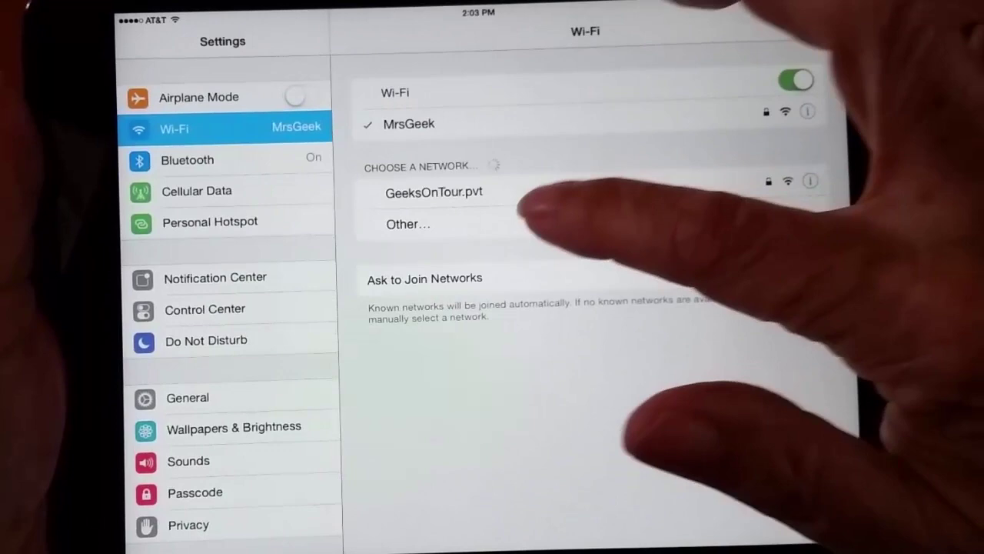
Join the GeeksOnTour.pvt Wi-Fi network from the Choose a Network list, replacing MrsGeek
click(538, 203)
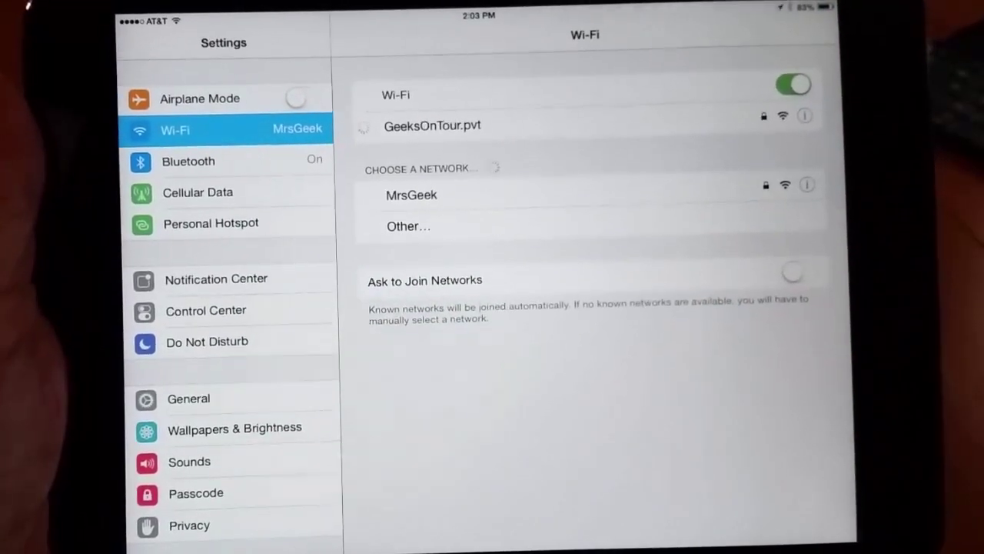